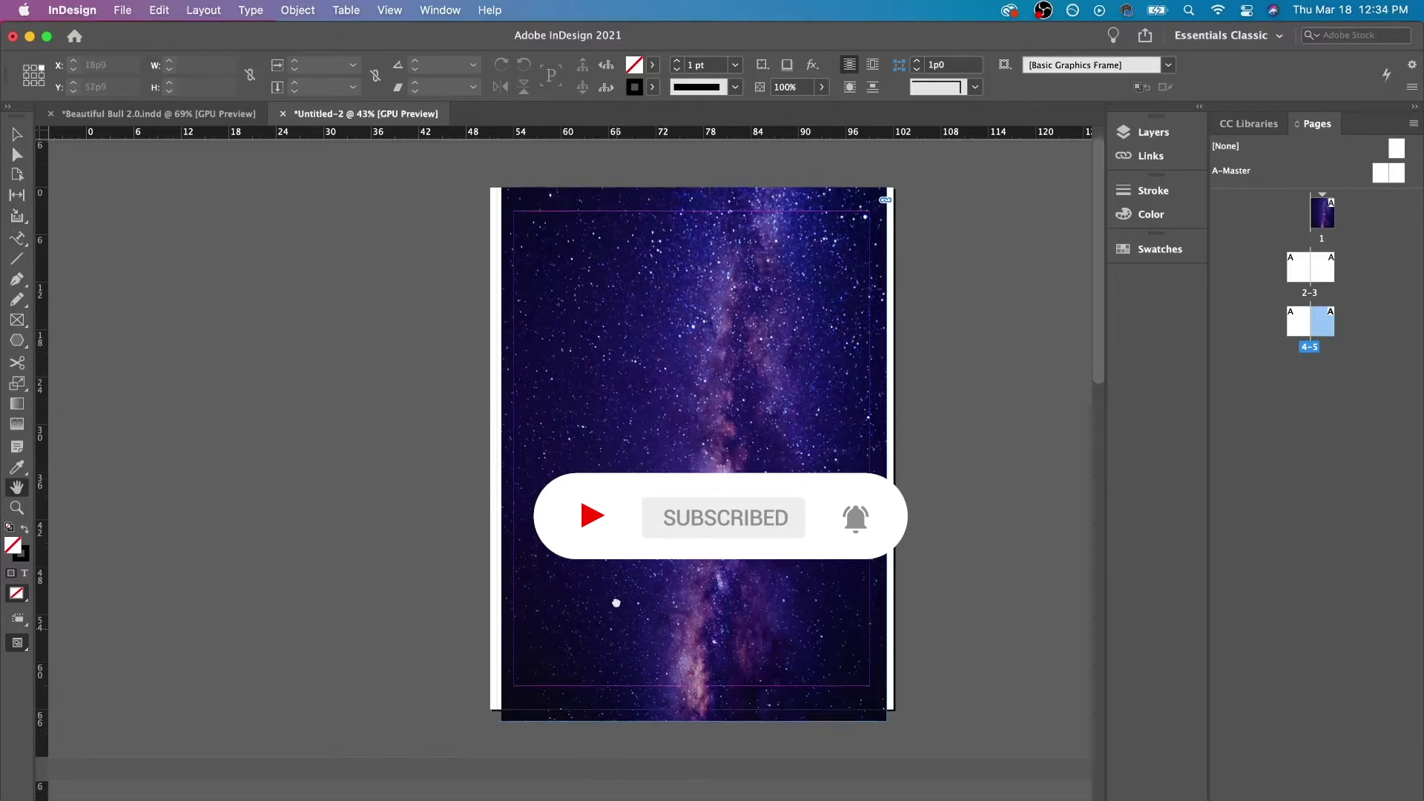
pyautogui.scroll(-5, 617, 629)
pyautogui.scroll(-8, 694, 446)
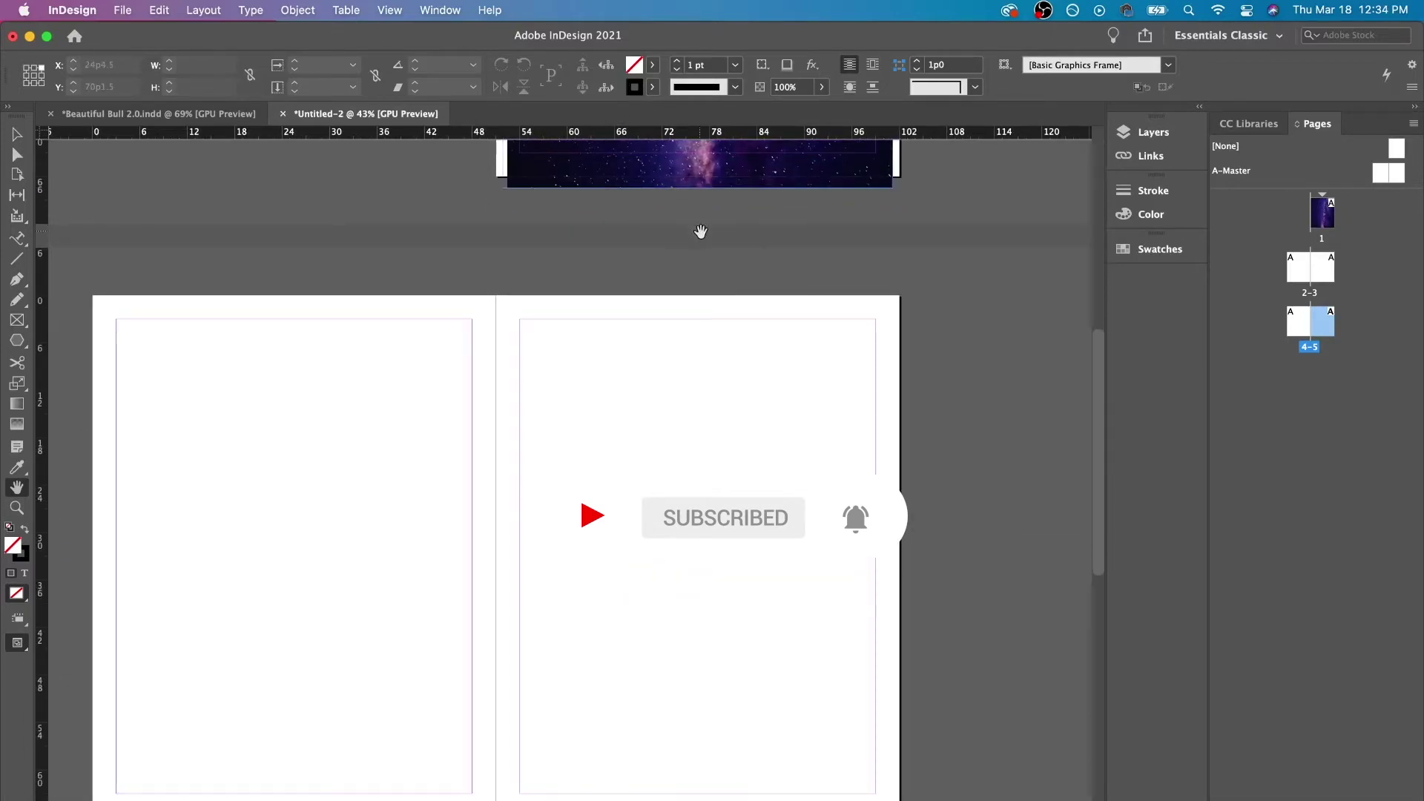
pyautogui.scroll(8, 707, 671)
pyautogui.scroll(4, 705, 672)
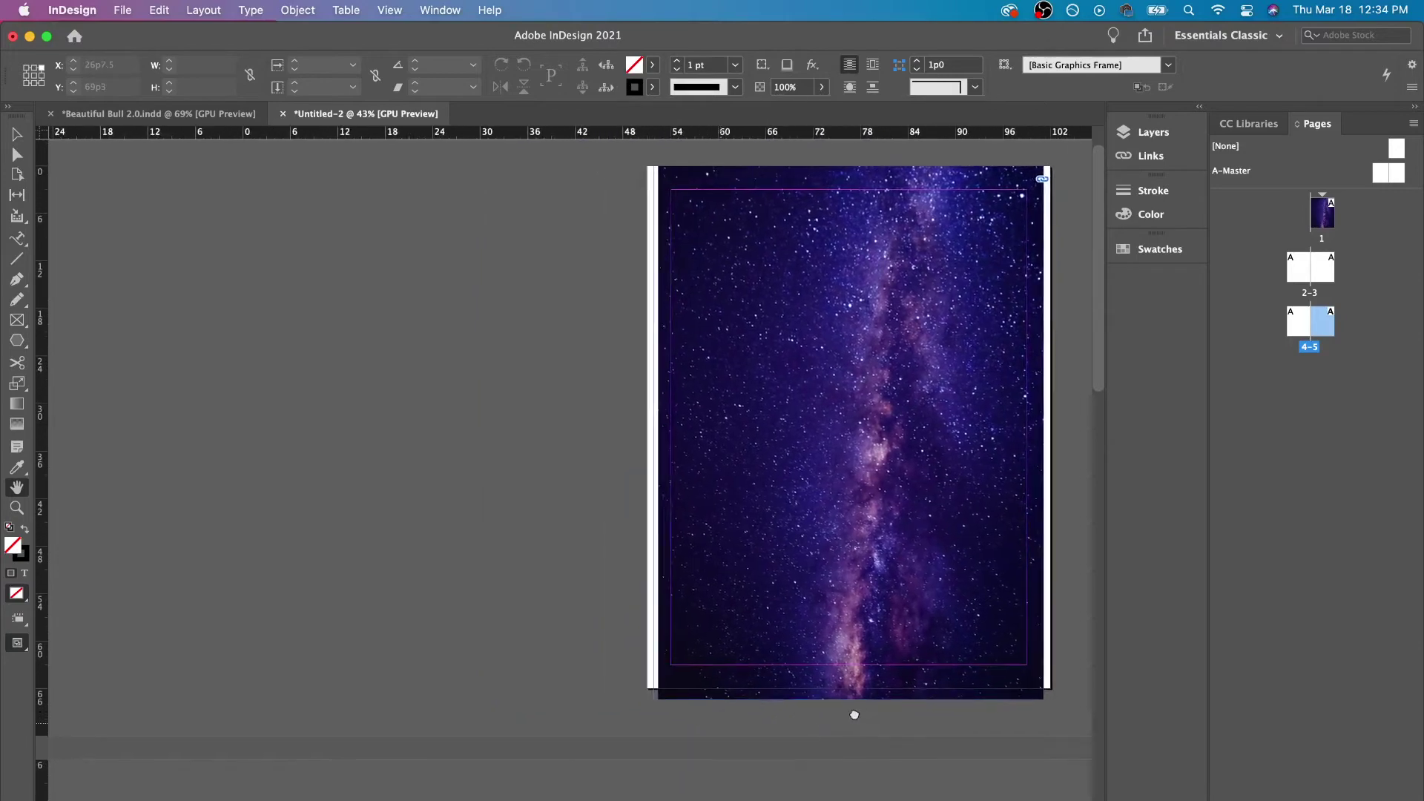
pyautogui.hscroll(5, 700, 724)
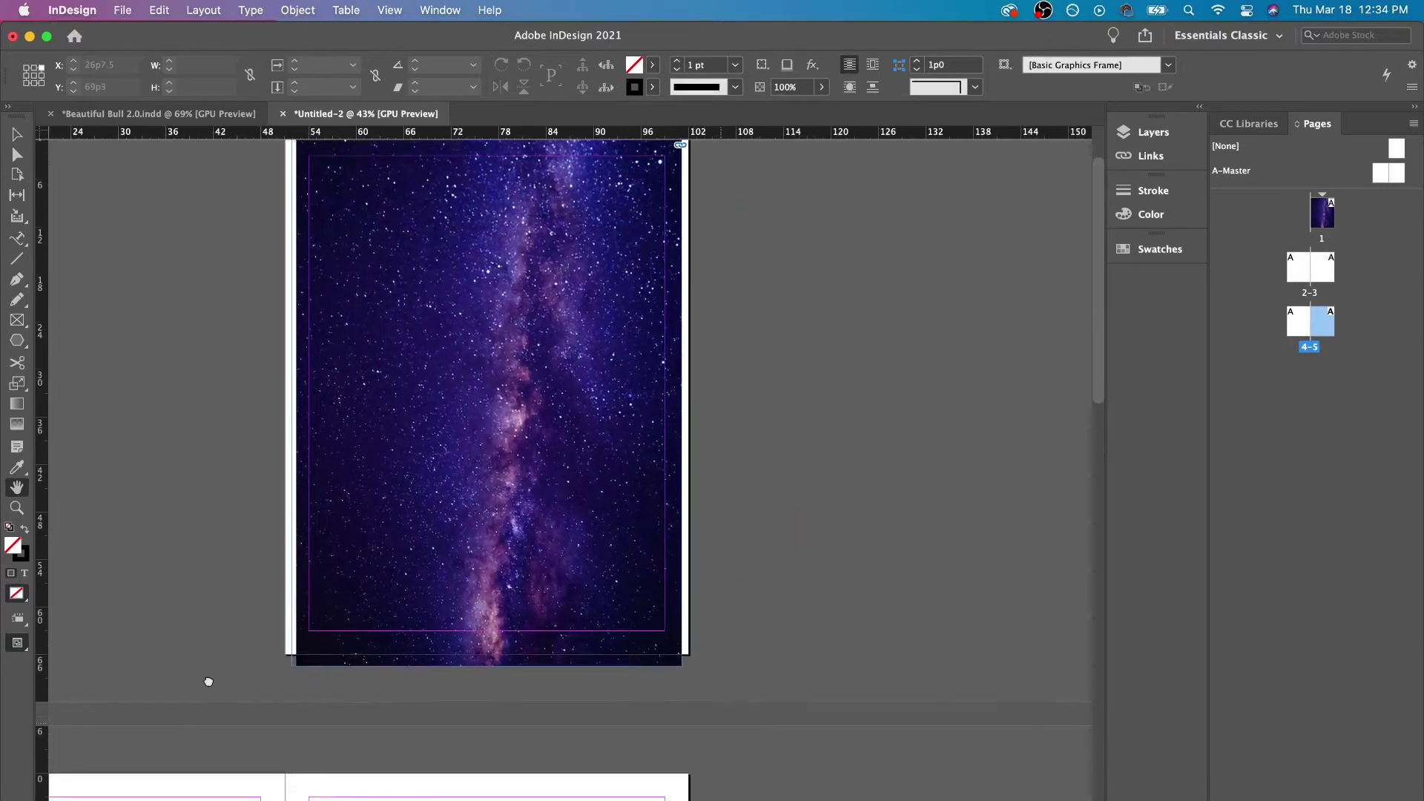
pyautogui.scroll(-5, 932, 483)
# Step: Pan with the Hand tool down to the blank two-page spread and fit it centred in the window
pyautogui.moveTo(1085, 609); pyautogui.dragTo(495, 288)
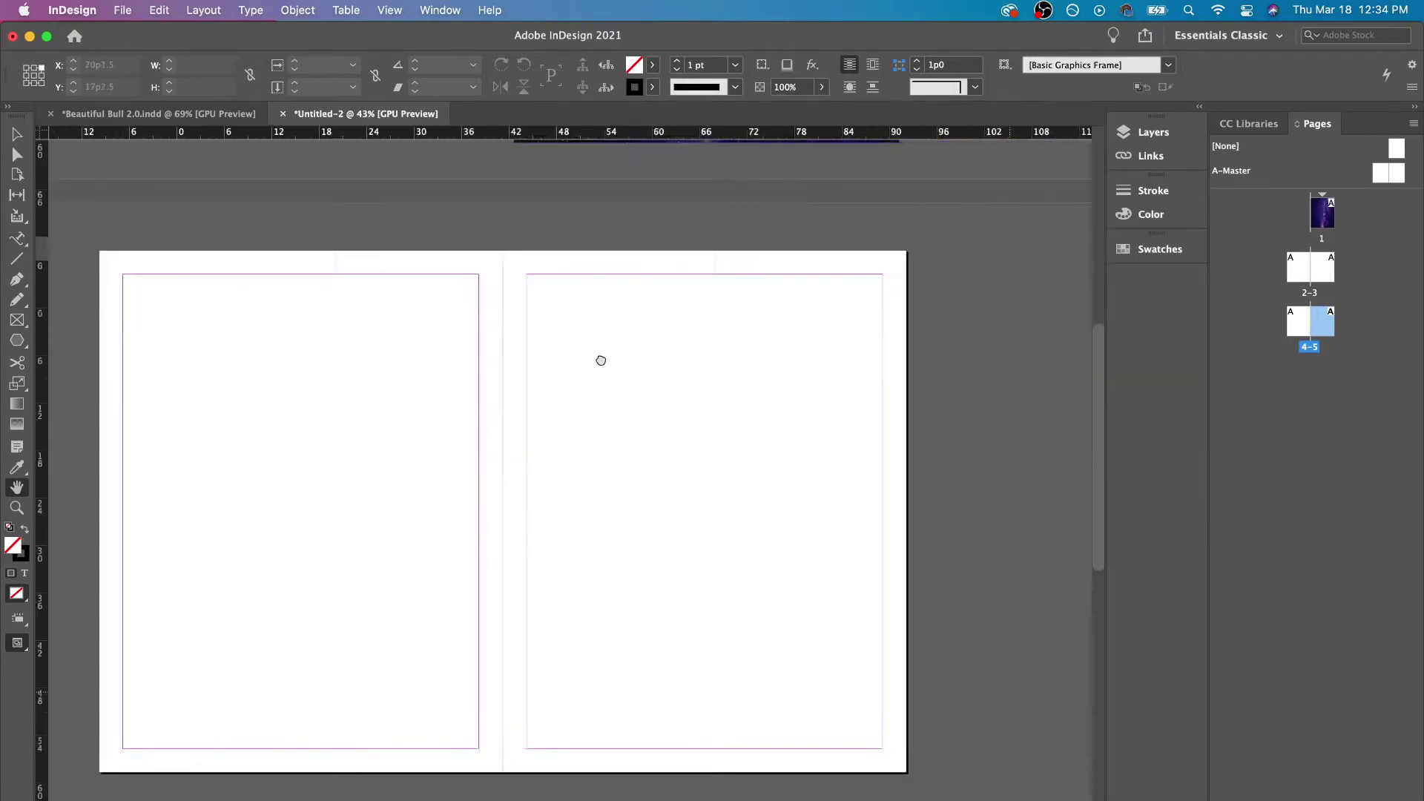
pyautogui.moveTo(323, 590); pyautogui.dragTo(899, 156)
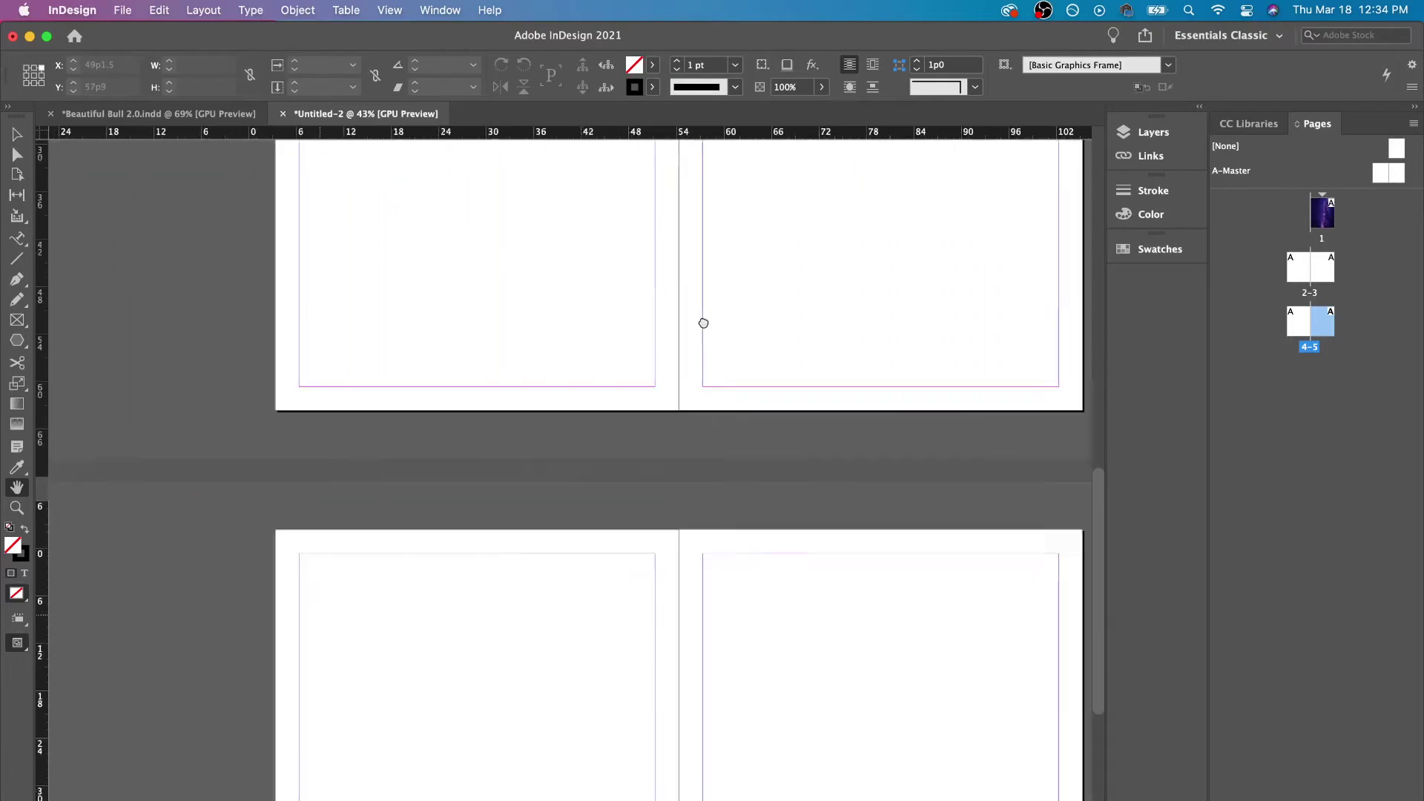
pyautogui.press('alt+super+0')
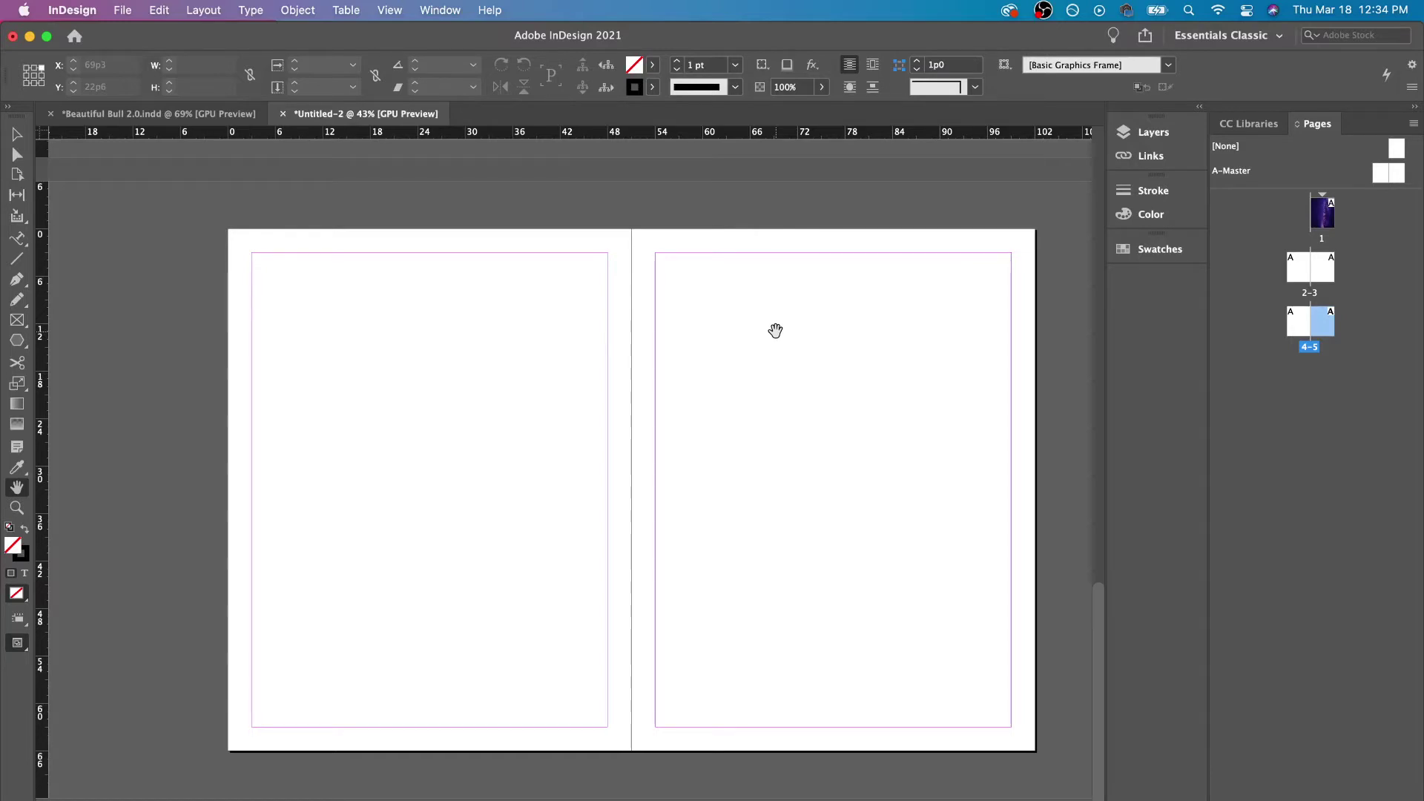
pyautogui.scroll(-5, 776, 331)
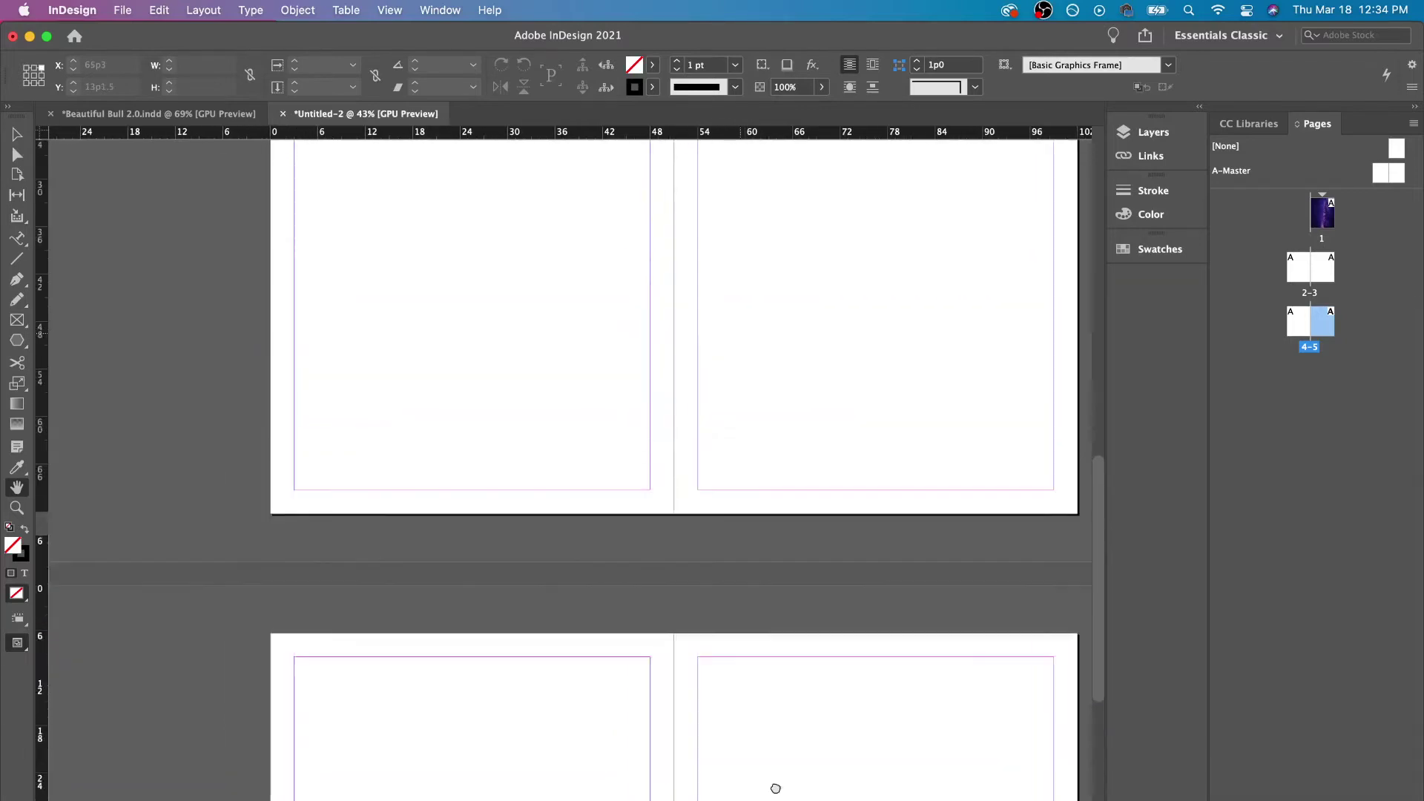
pyautogui.scroll(10, 765, 292)
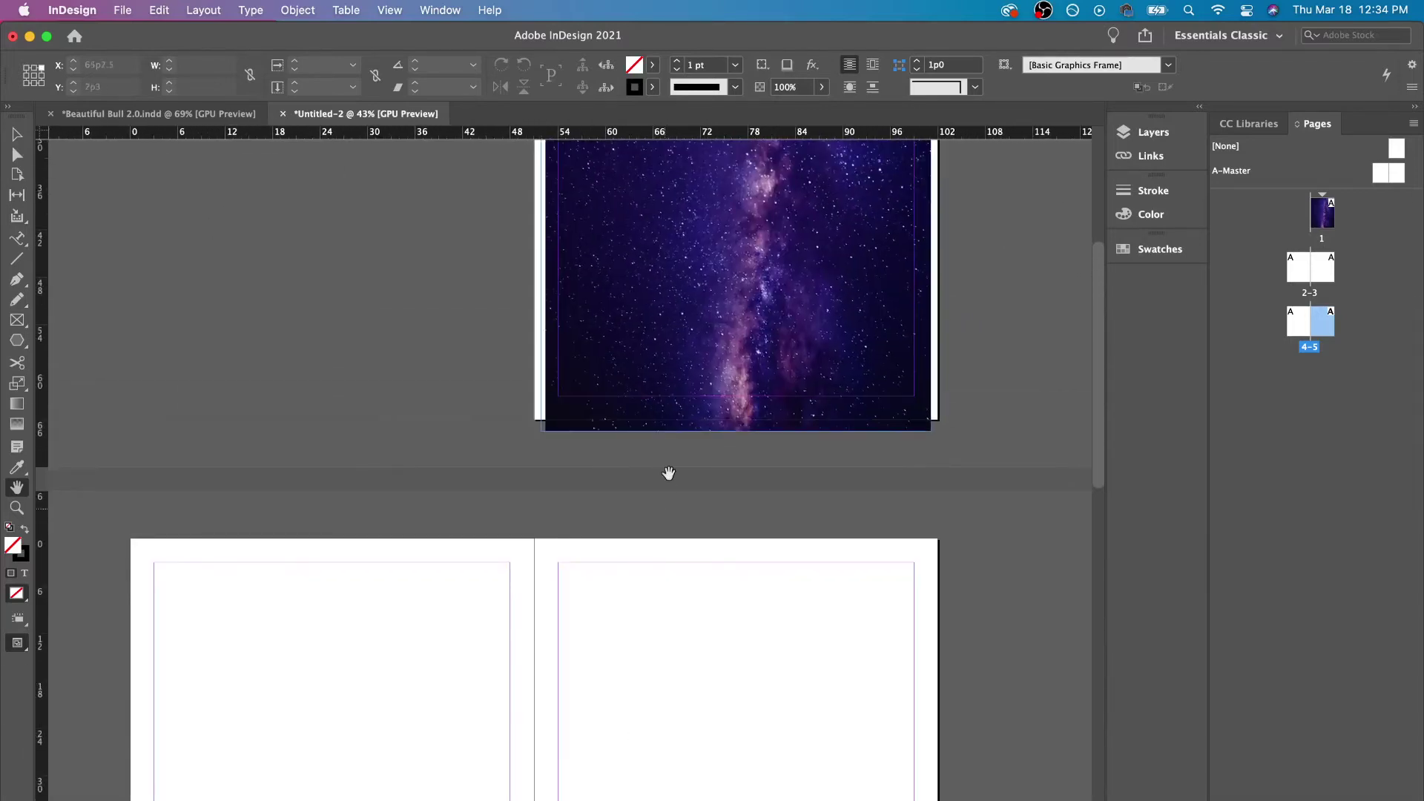
pyautogui.scroll(5, 708, 556)
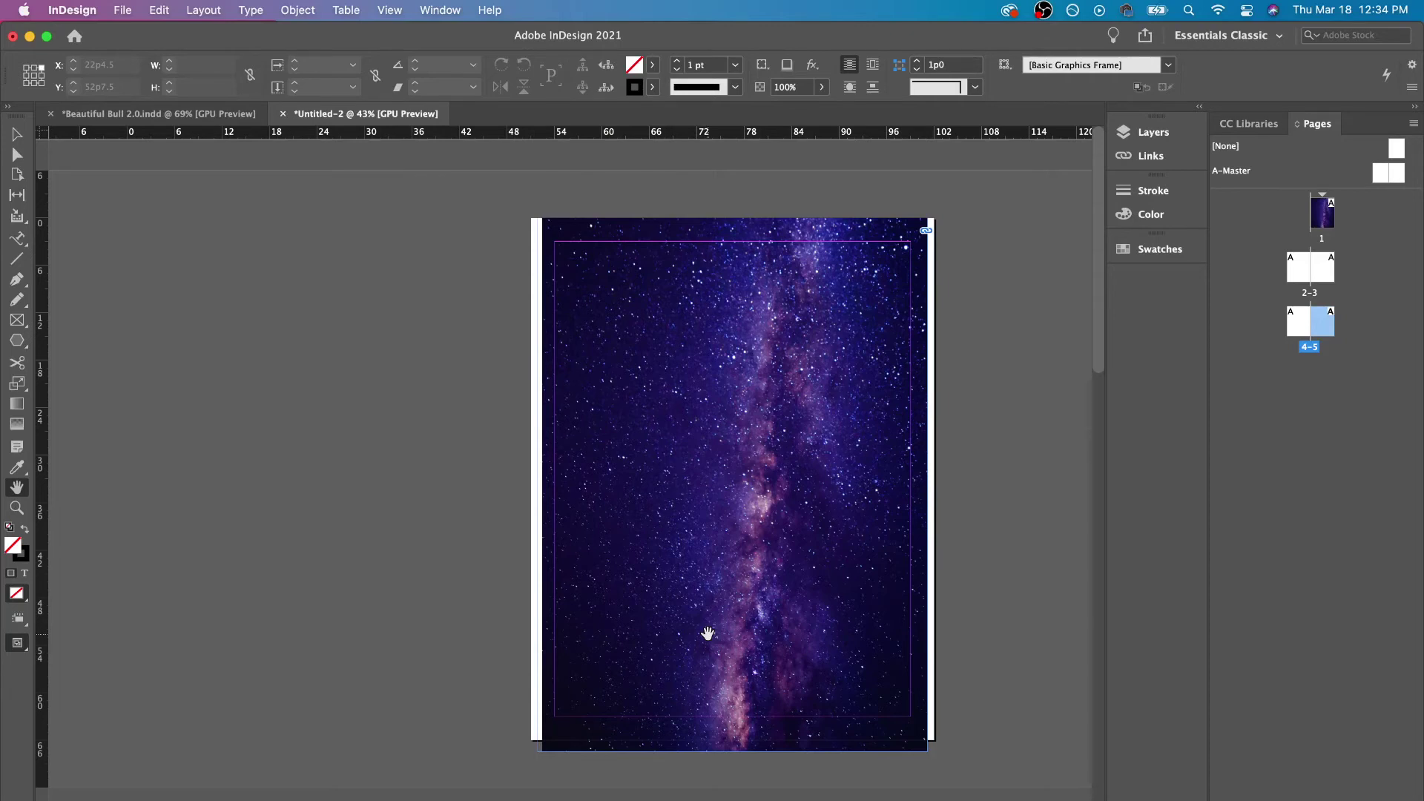
pyautogui.scroll(5, 708, 635)
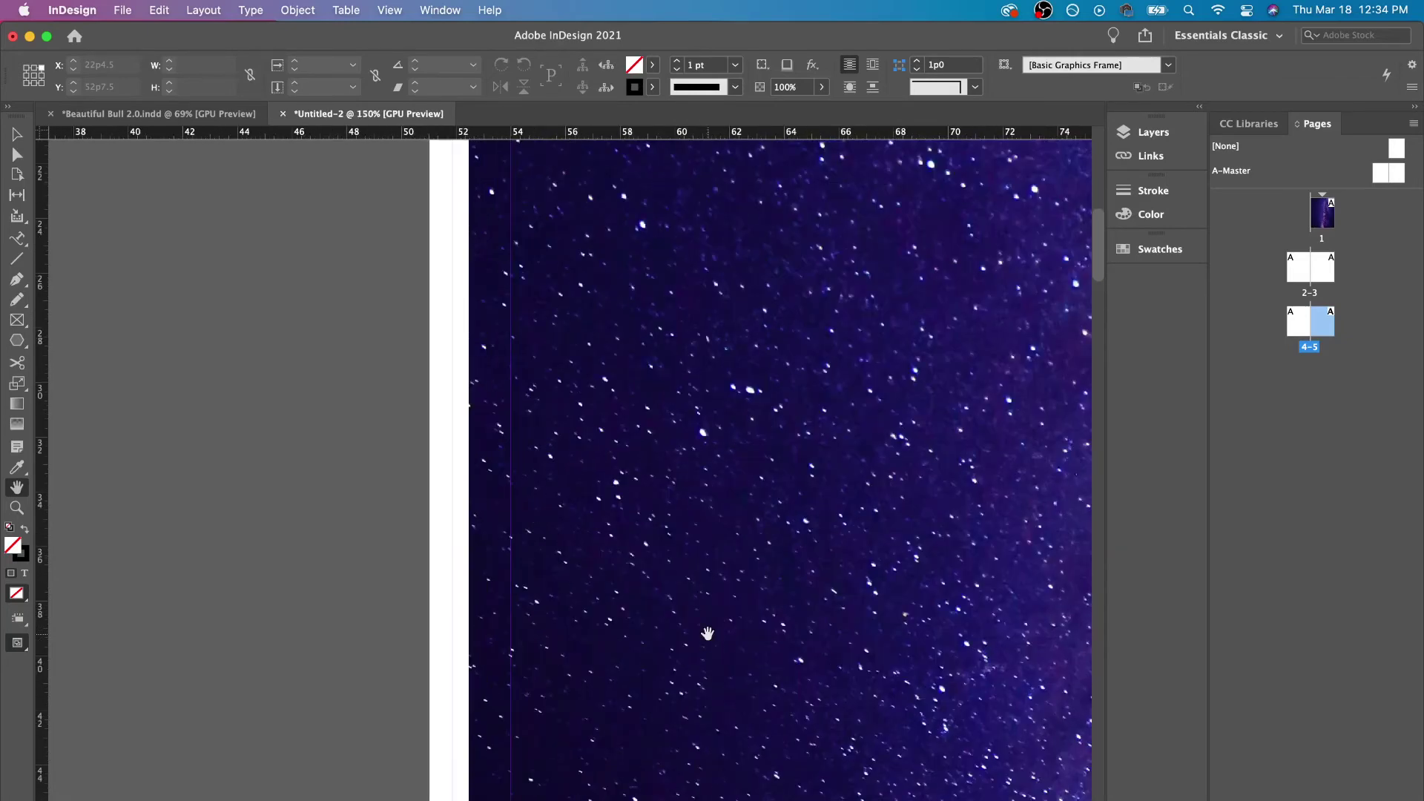